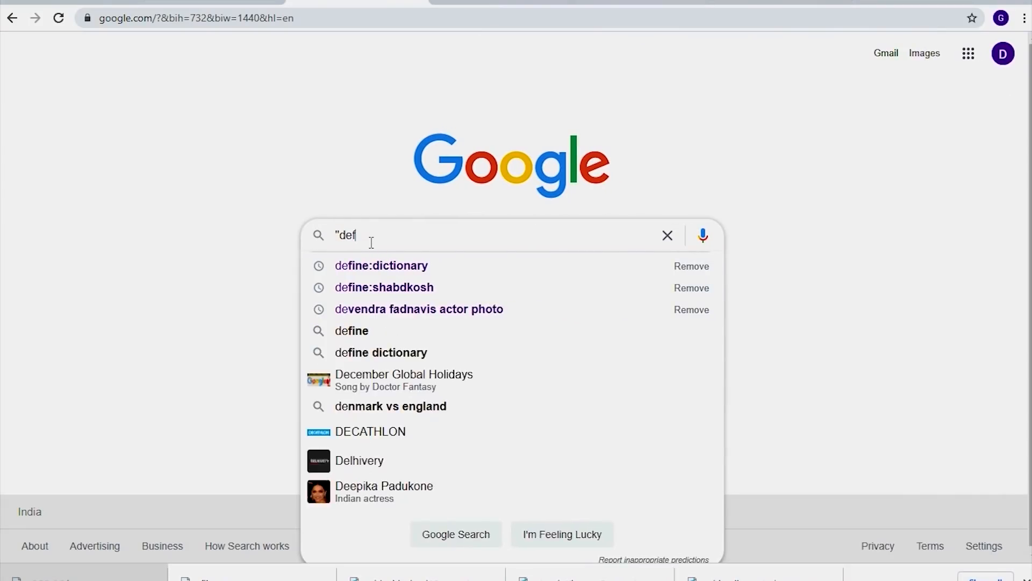
Search for "define:sorry" and expand the translations and further definitions of "sorry" to read the entry
text(fine:sorry")
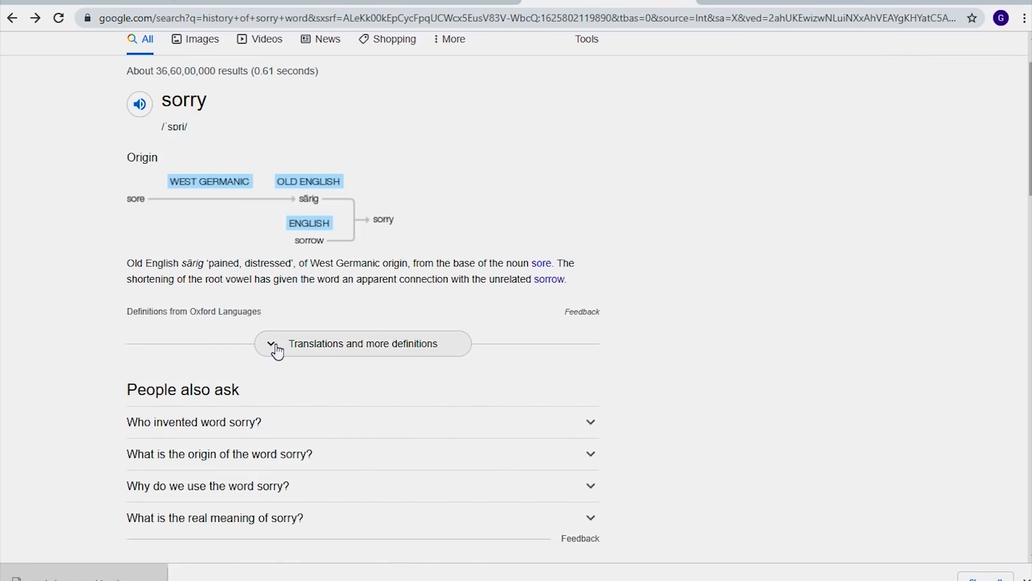
click(272, 347)
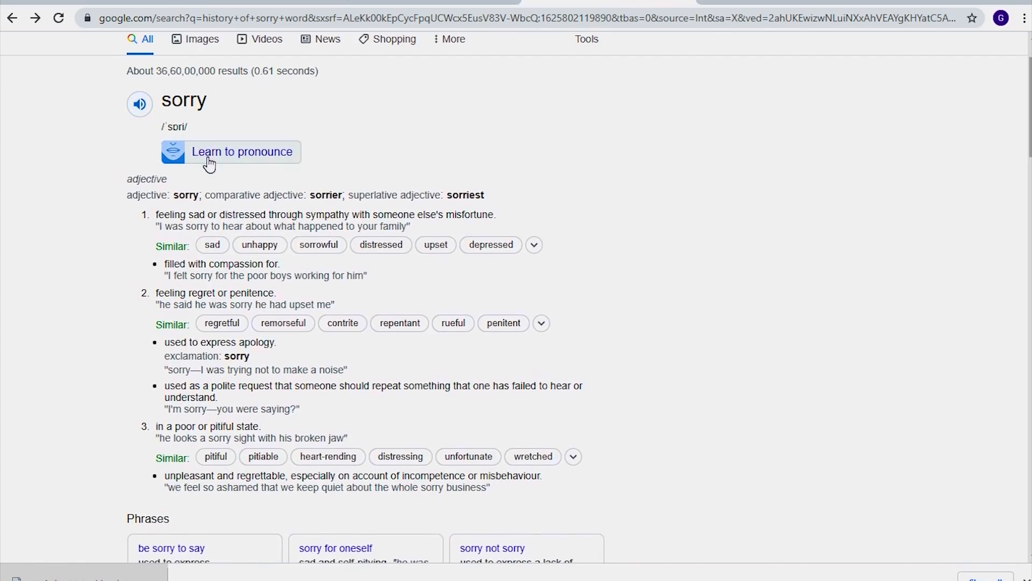
scroll(282, 171, down, 1)
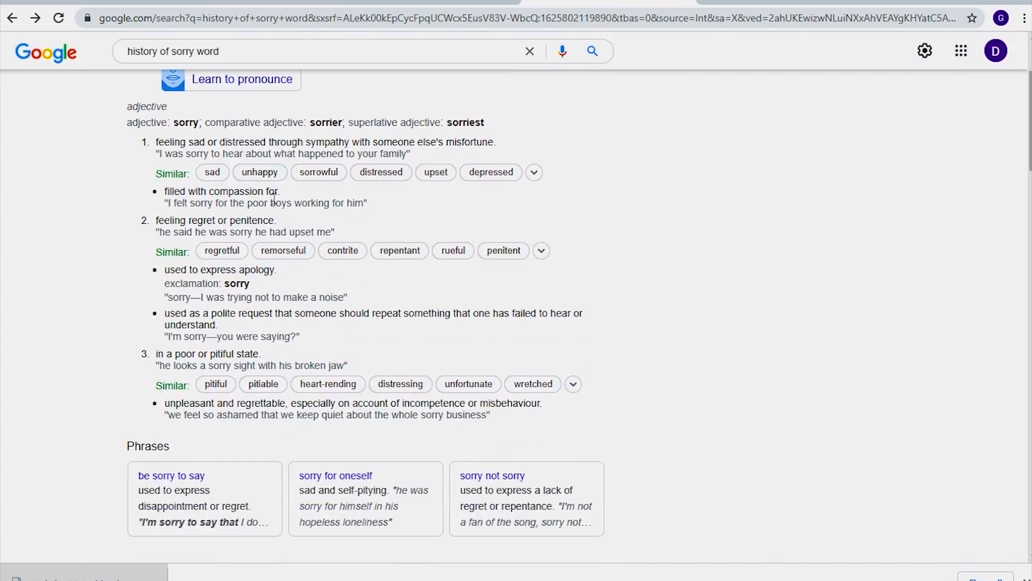
scroll(275, 199, down, 3)
scroll(280, 204, down, 3)
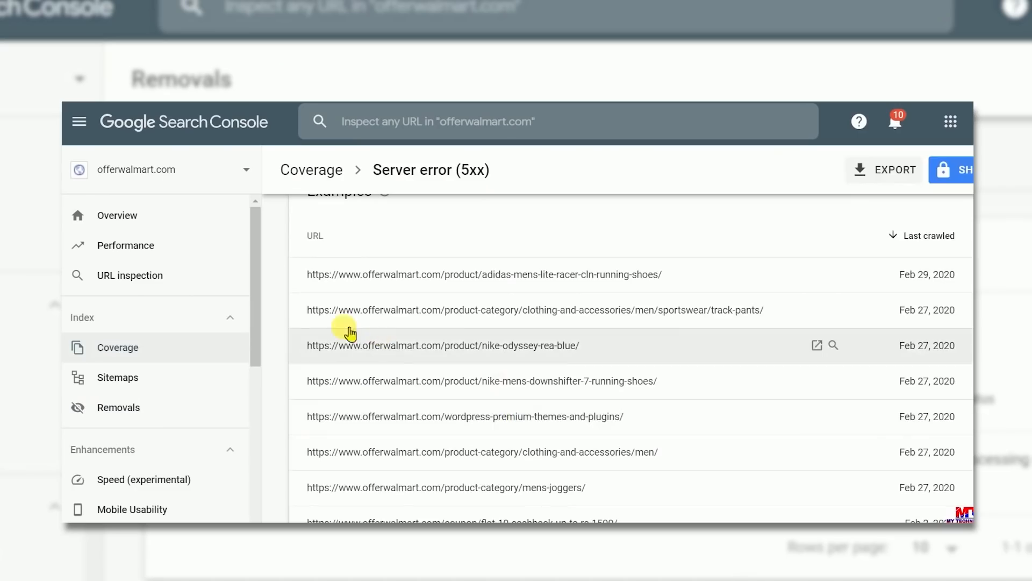
Copy the men's sportswear track-pants URL from the Server error (5xx) examples and enter it in a new temporary URL removal request
click(422, 317)
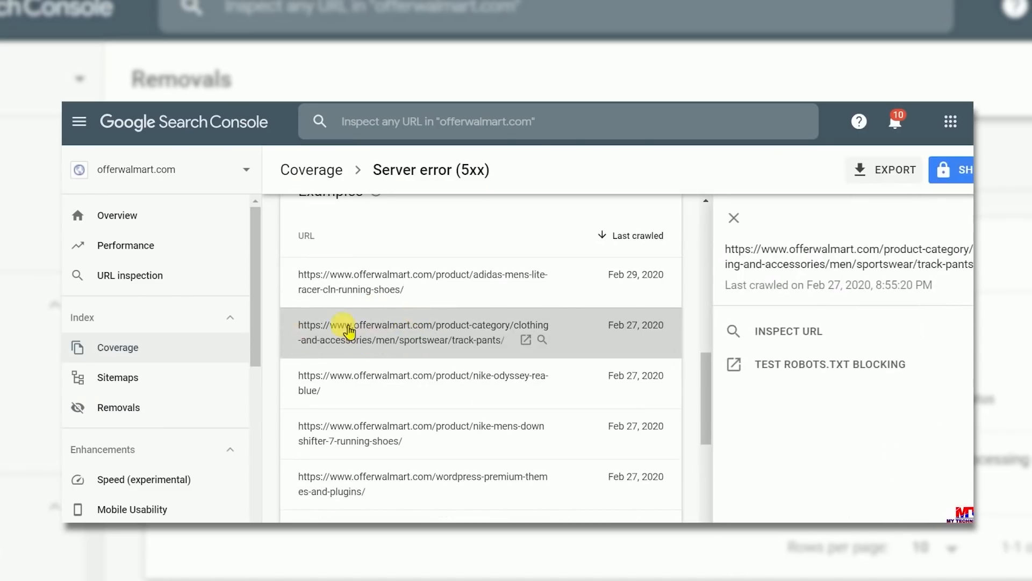
drag(292, 323, 485, 352)
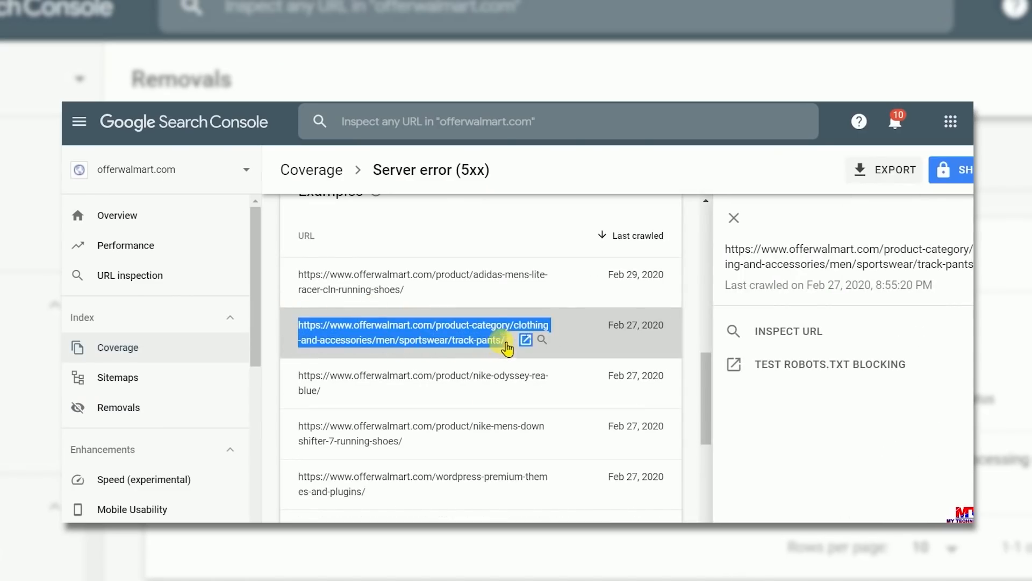
click(142, 409)
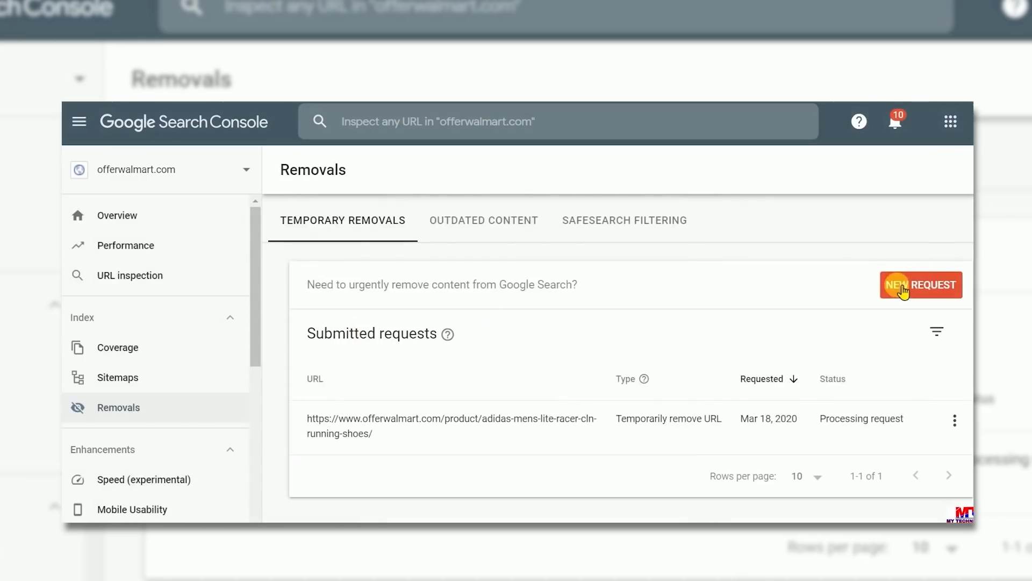
click(903, 291)
click(468, 343)
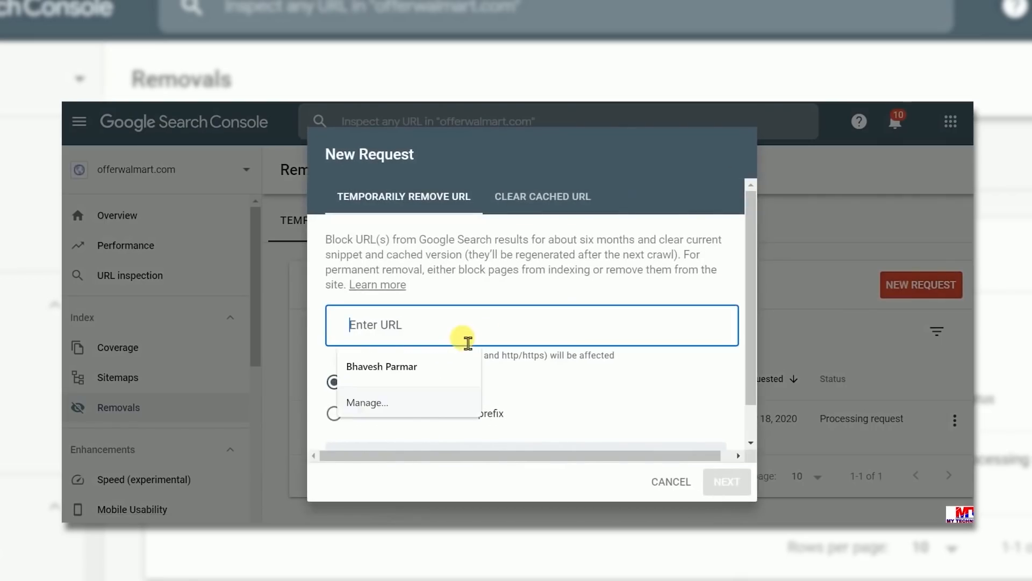
key(ctrl+v)
Open the cached version of the earth.com homepage from the Google search results
click(387, 239)
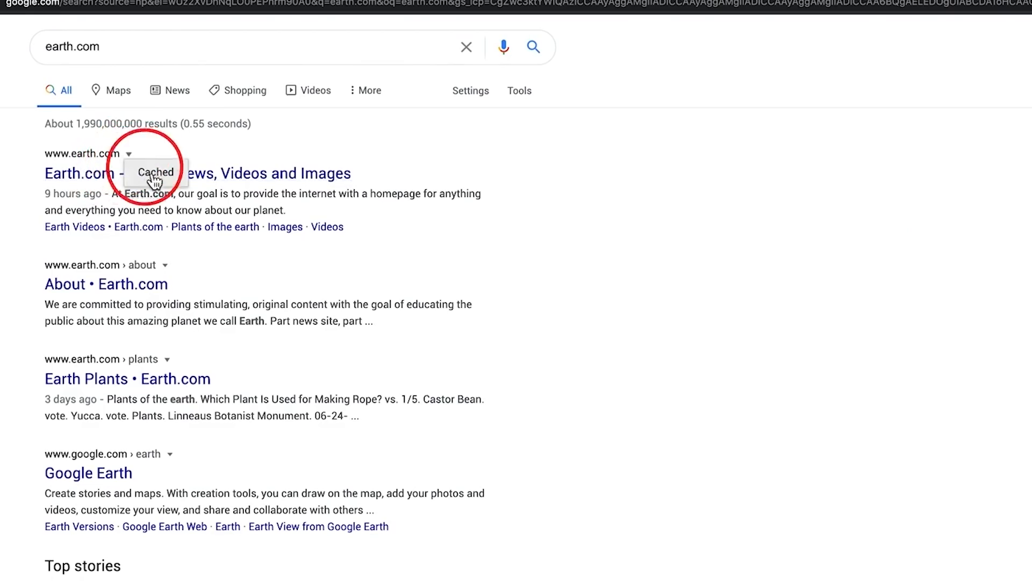
click(156, 182)
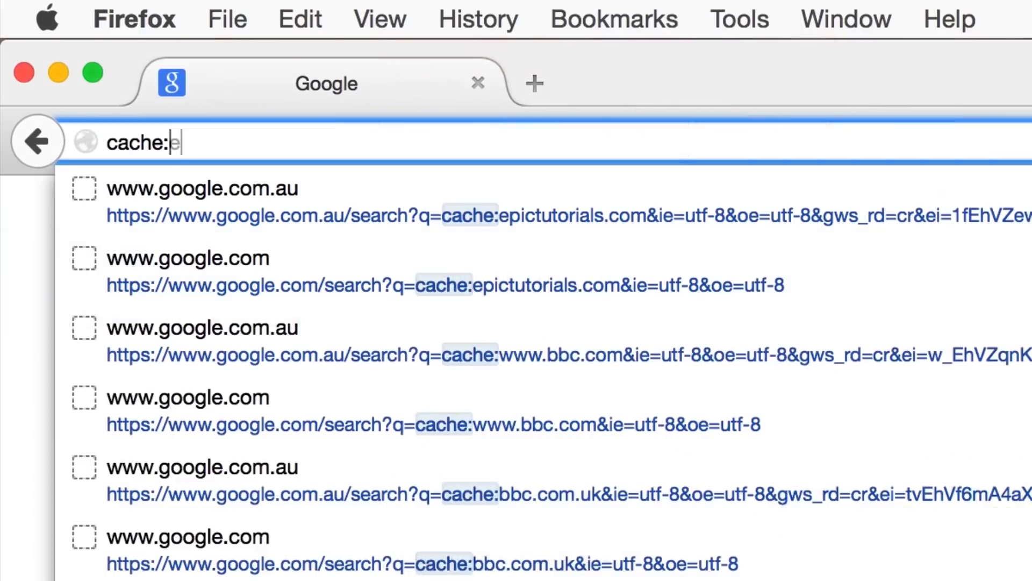
In Firefox, load Google's cached copy of the tutorial site with the query "cache:epictutorials.com"
text(epic)
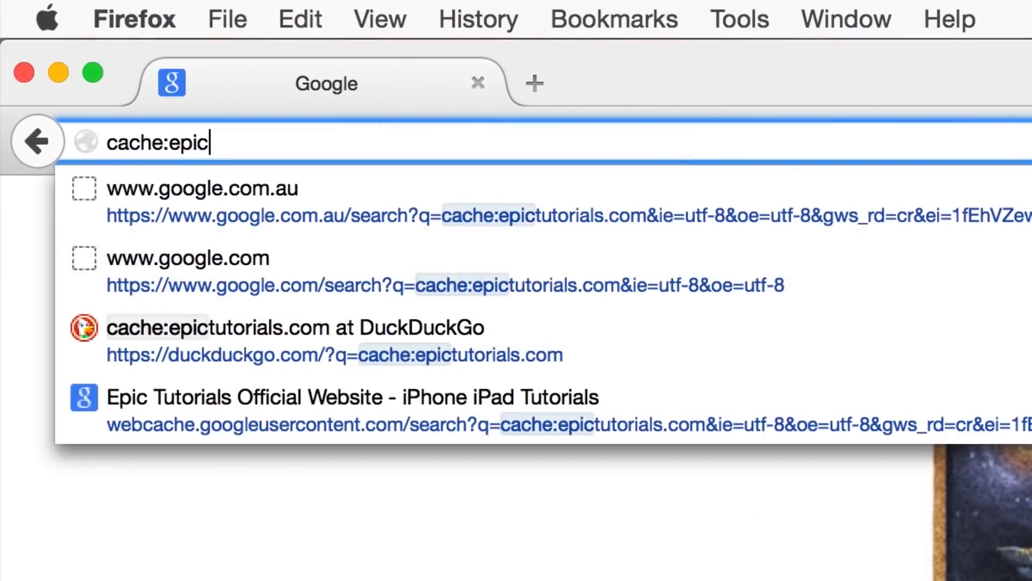
text(tutorials.)
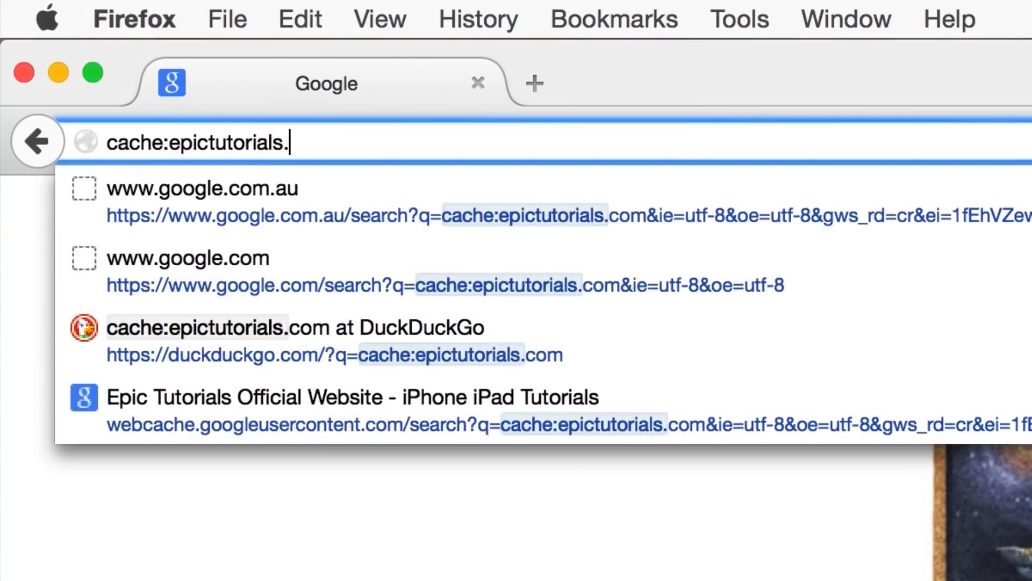
text(co)
text(m)
key(Return)
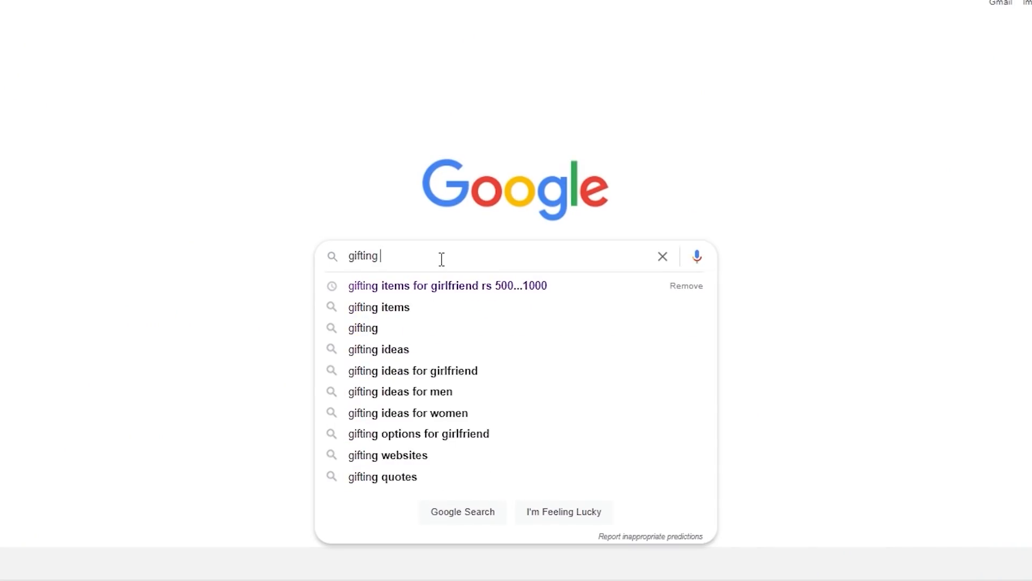
Search Google for "gifting items for girlfriend rs 500...1000" to limit the results to a price range
text(girlfriend rs 500...1000)
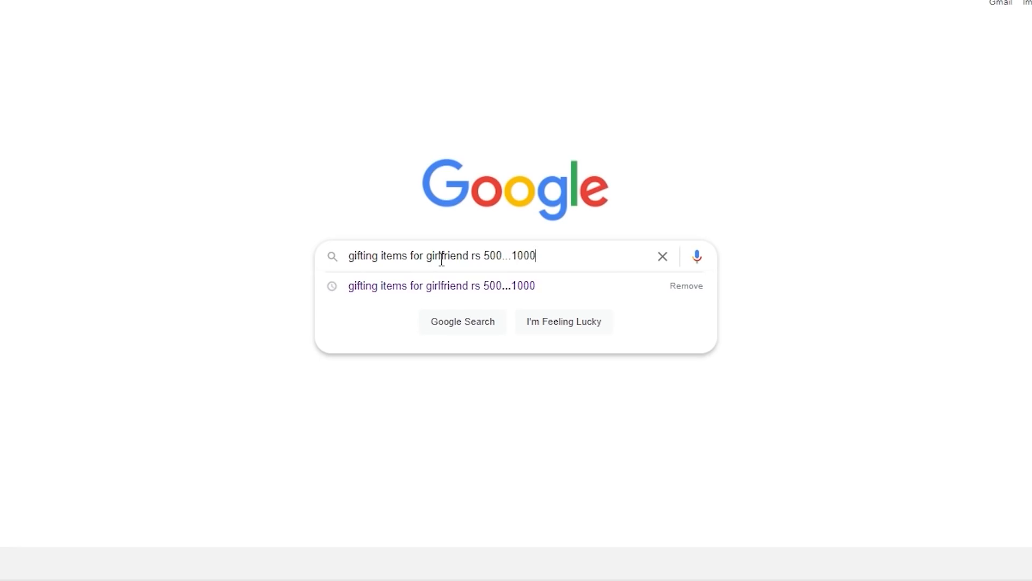
key(Return)
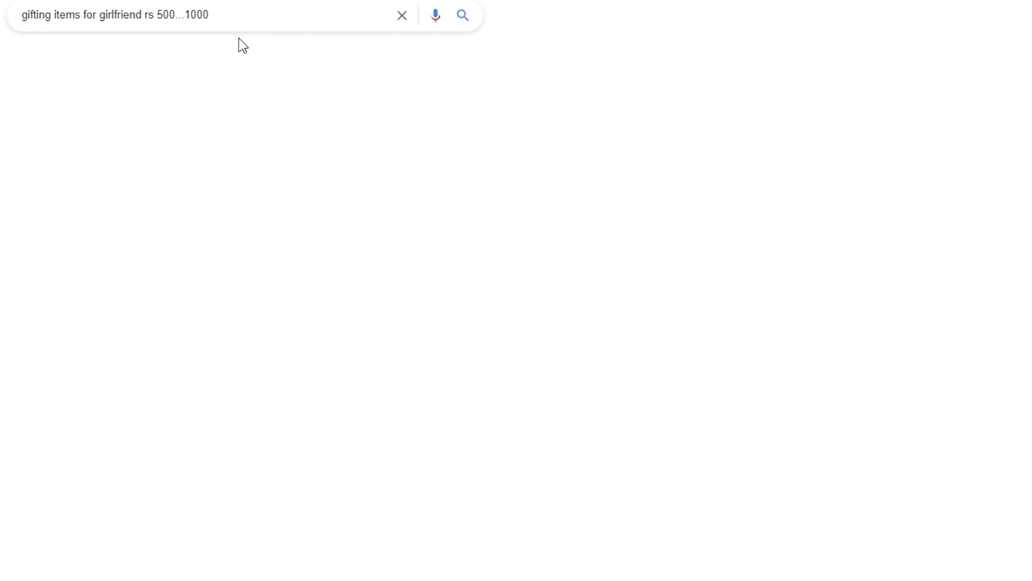
click(214, 57)
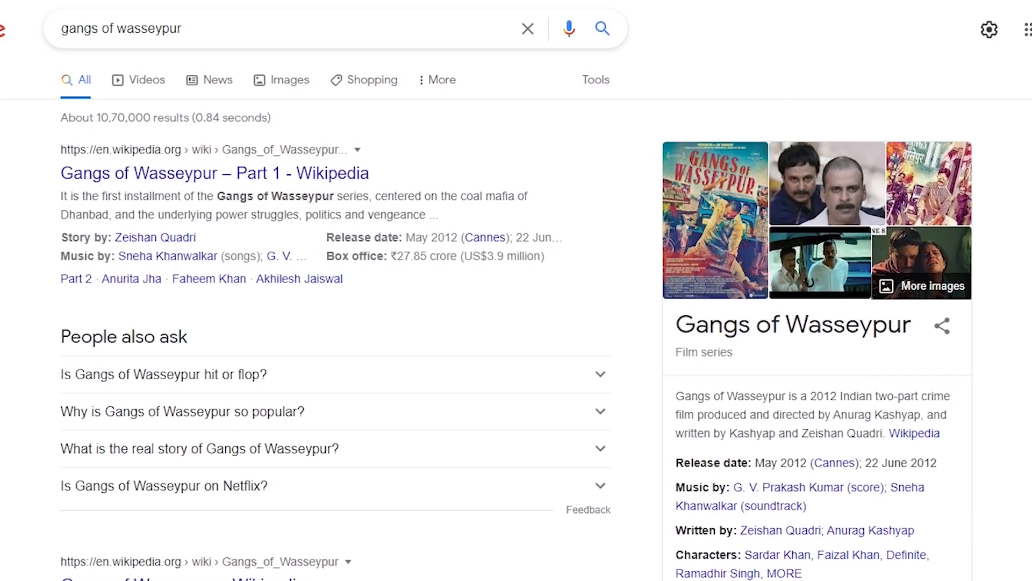
Examine the search results for "gangs of wasseypur", including the cast and related films in the side information
scroll(569, 414, down, 4)
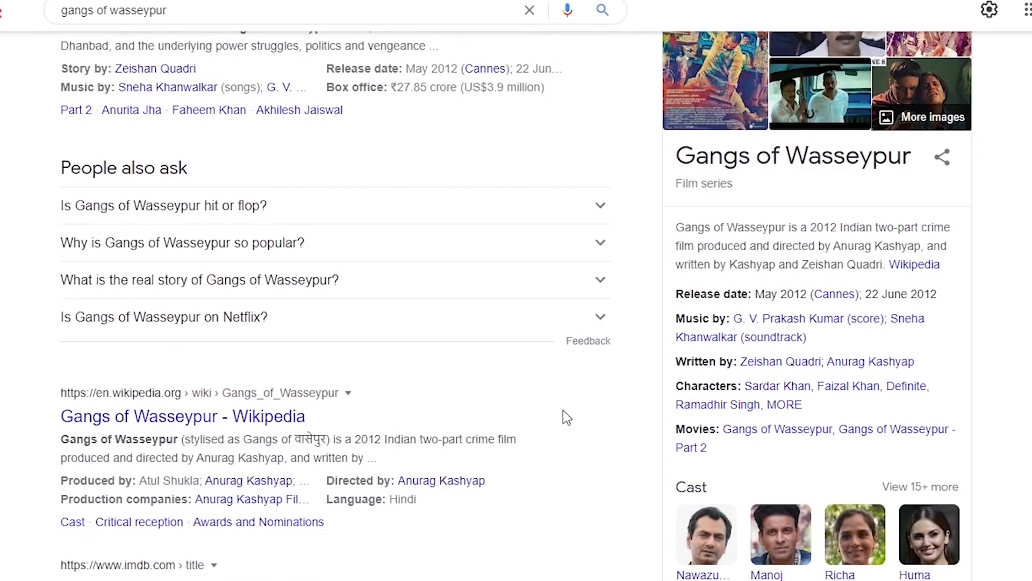
scroll(492, 442, down, 4)
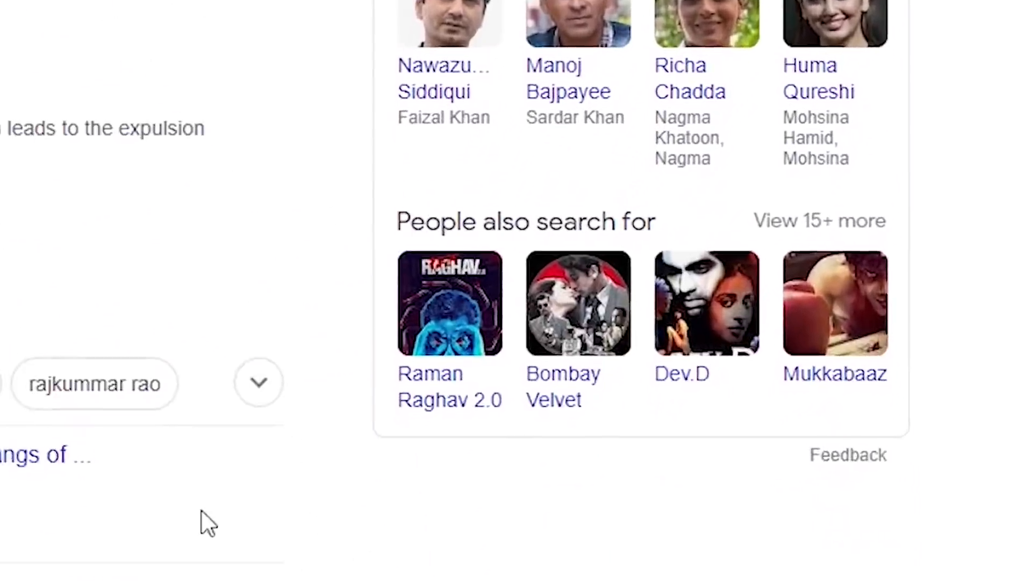
scroll(406, 264, down, 1)
scroll(407, 282, down, 3)
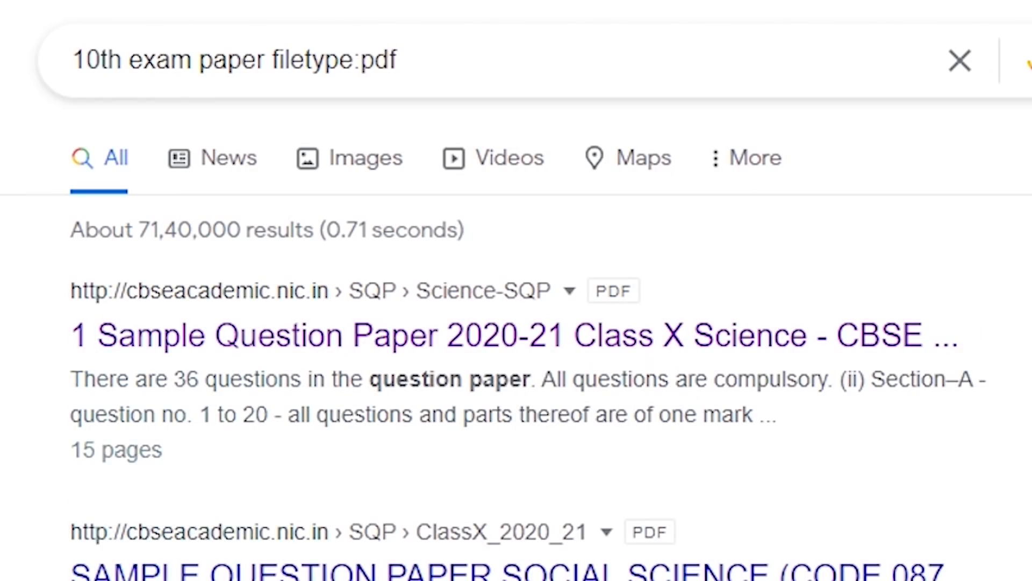
Try a file type beginning with "do" instead of pdf in the 10th exam paper search and look through the question paper results
scroll(517, 323, down, 10)
click(448, 60)
key(BackSpace)
key(BackSpace)
key(BackSpace)
text(do)
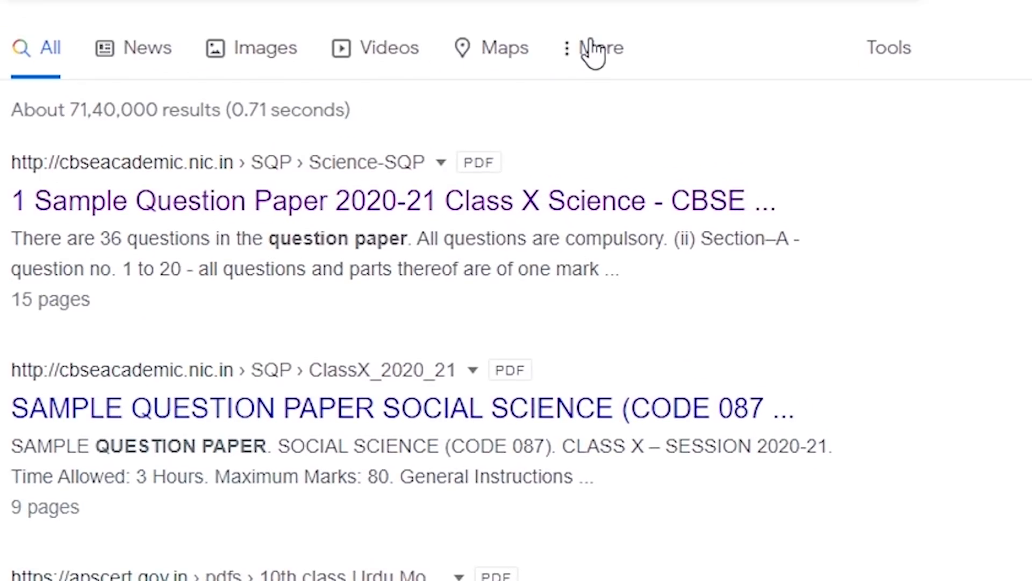
scroll(997, 178, down, 5)
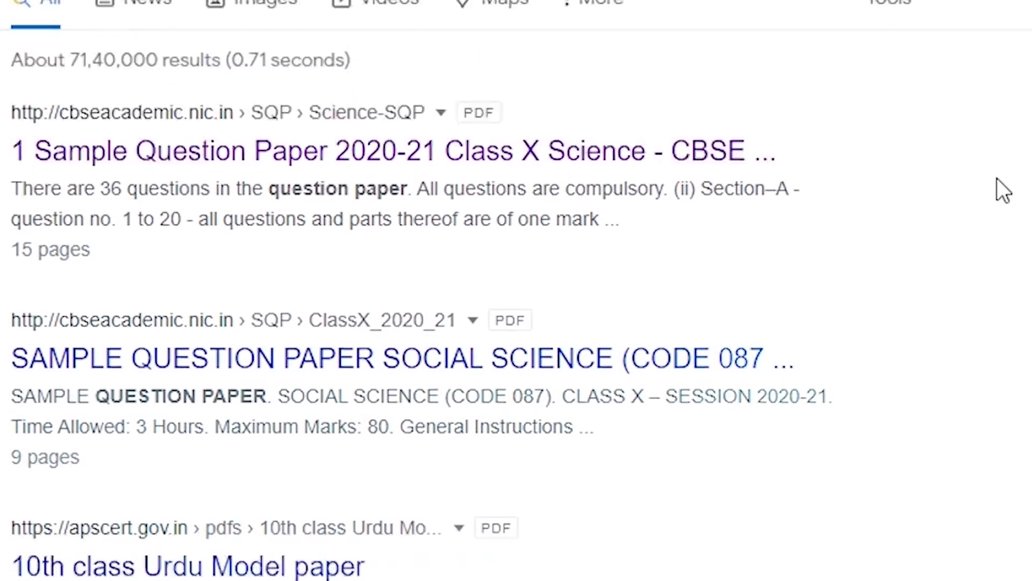
scroll(996, 178, down, 6)
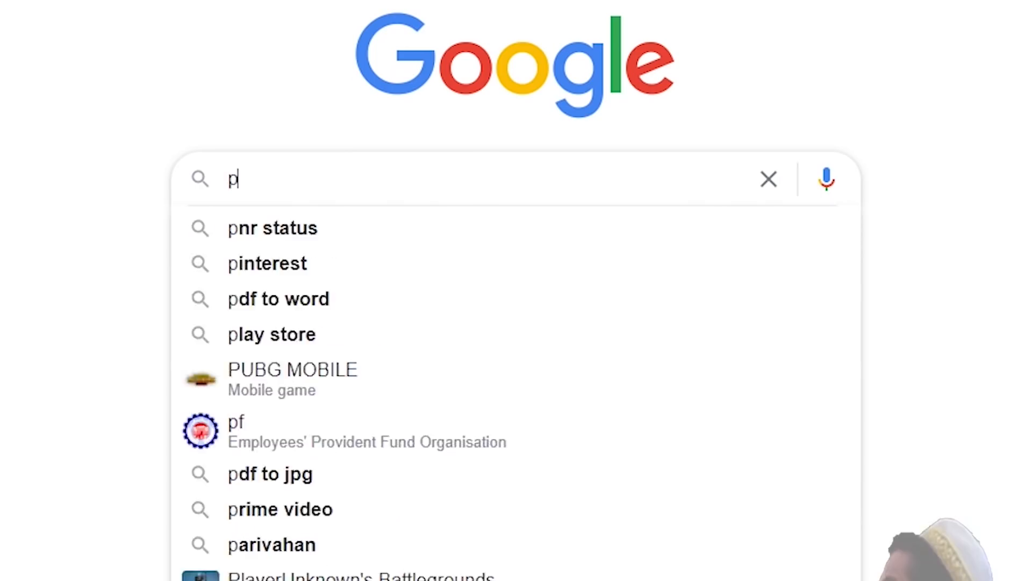
Enter "papa" as a new Google search query
text(apa)
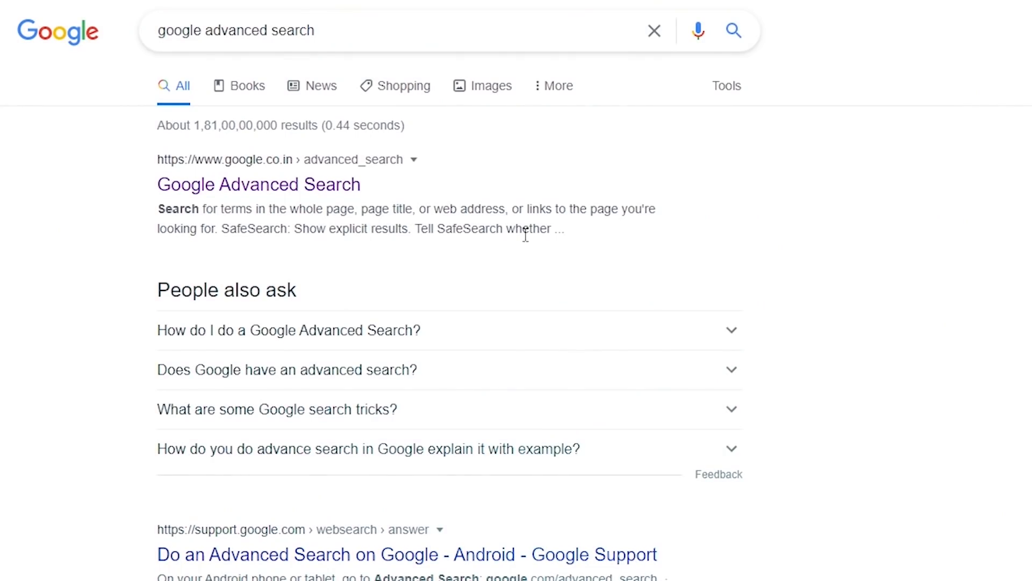
Open the Google Advanced Search page from the results for "google advanced search"
click(317, 185)
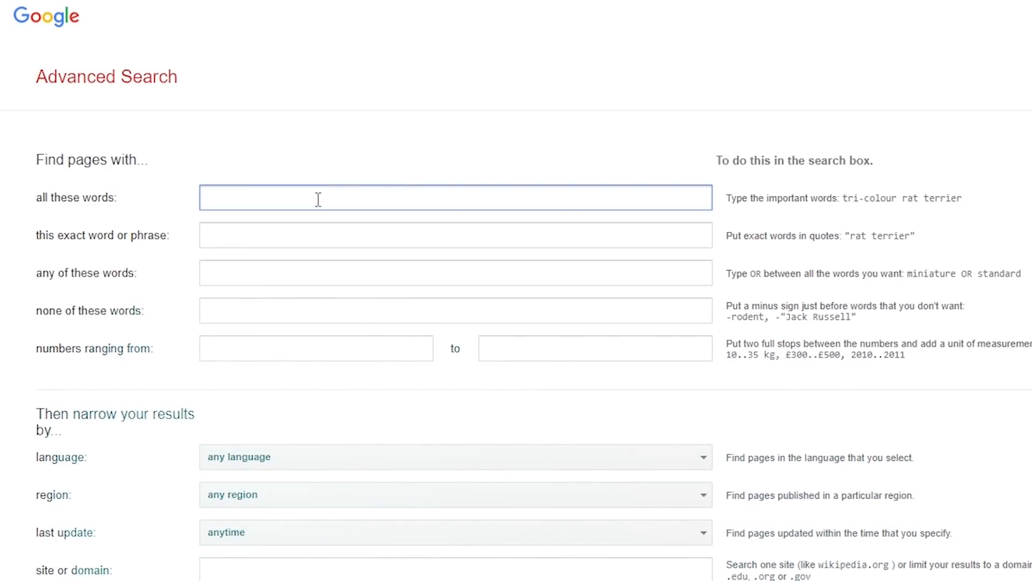